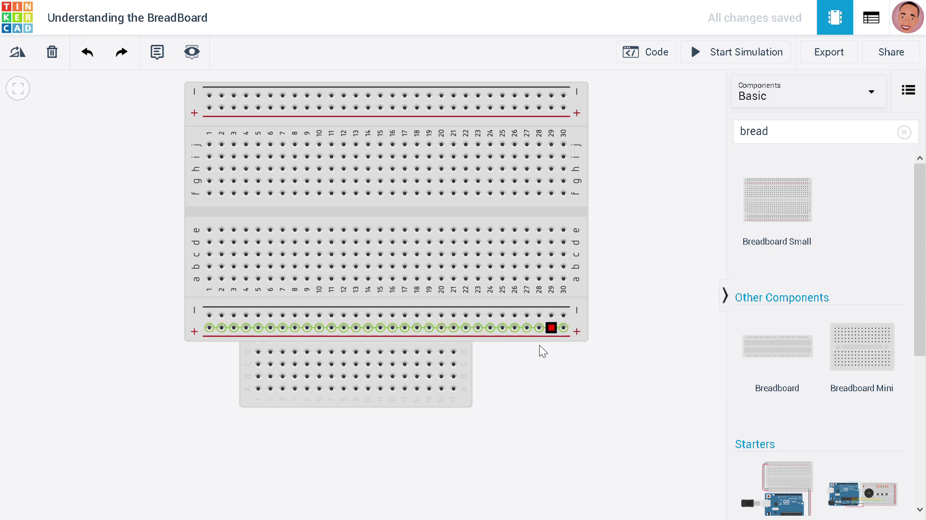
Step: Delete the mini breadboard and reposition the small breadboard farther down and to the left on the workplane
{"action": "left_click", "coordinate": [468, 374]}
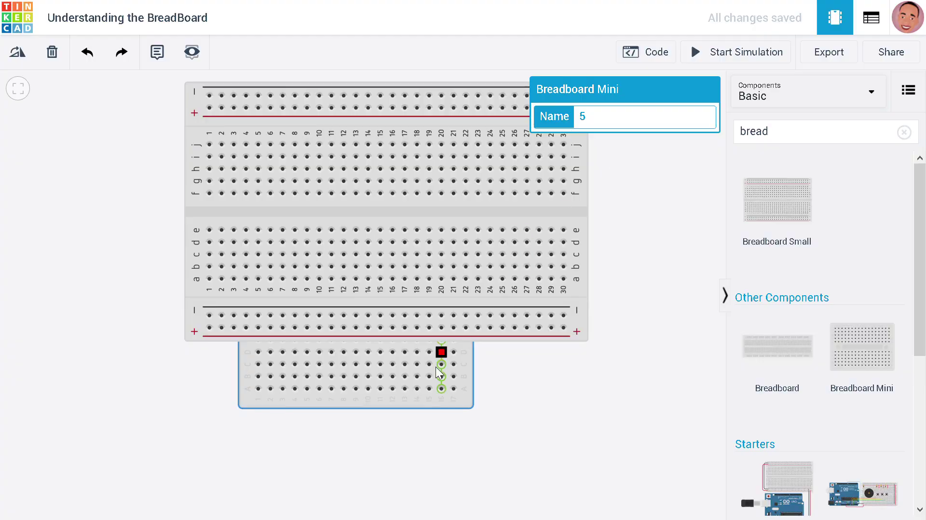
{"action": "key", "text": "Delete"}
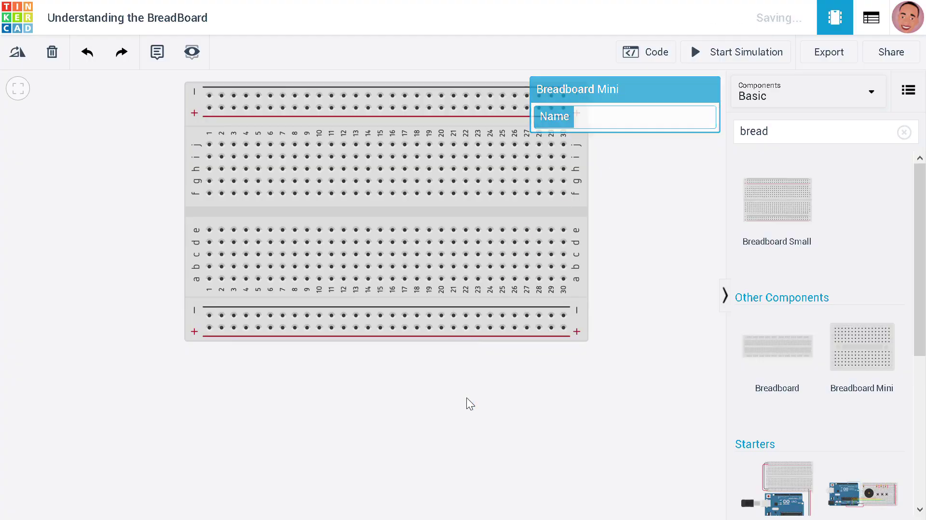
{"action": "left_click_drag", "start_coordinate": [581, 249], "coordinate": [520, 296]}
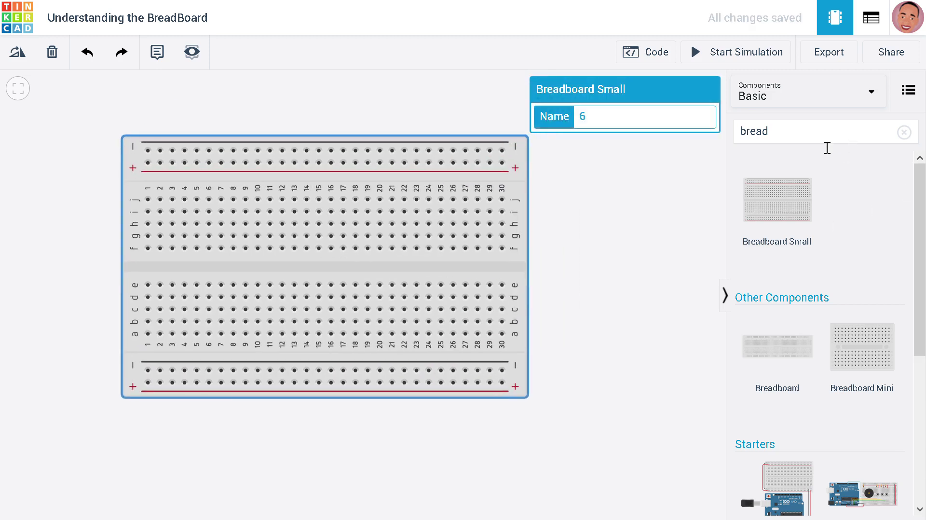
Step: Clear the component search and place a red LED on the breadboard with its cathode in j1 and anode in j2
{"action": "left_click", "coordinate": [903, 132]}
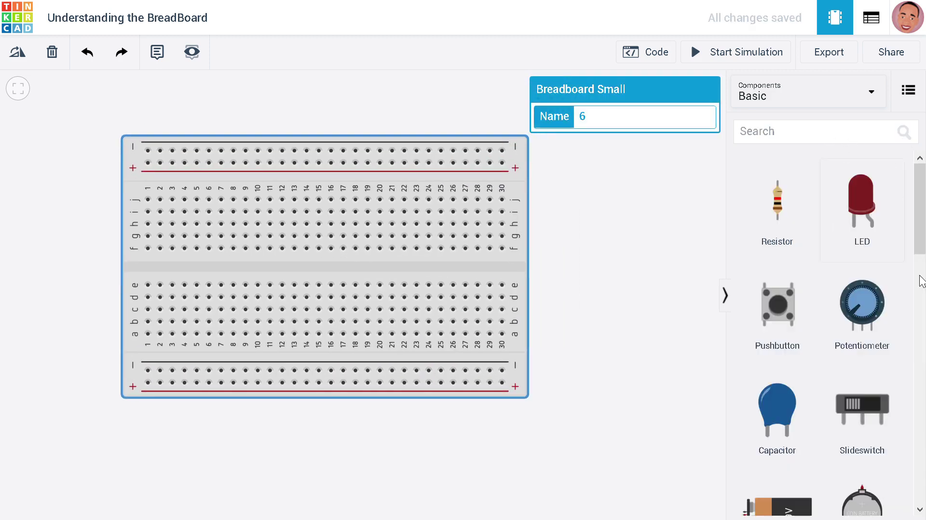
{"action": "left_click_drag", "start_coordinate": [866, 196], "coordinate": [159, 197]}
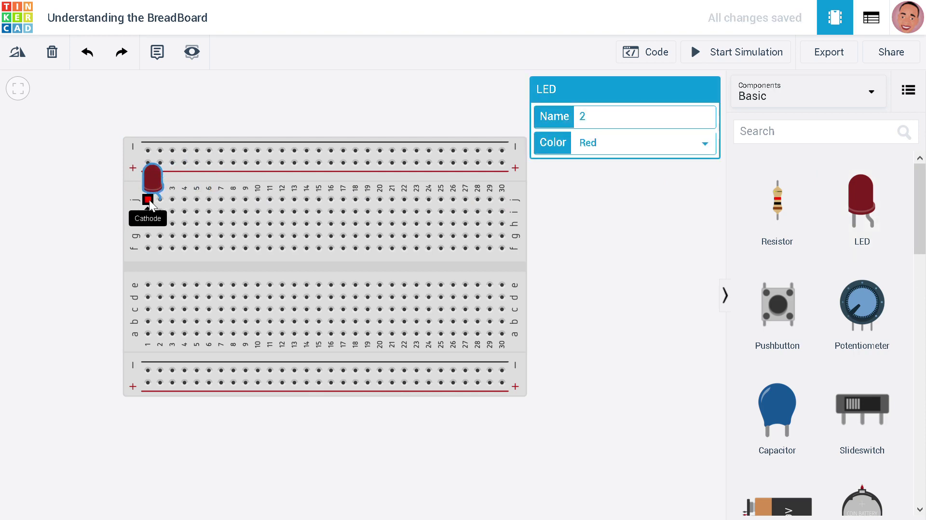
{"action": "left_click", "coordinate": [109, 210]}
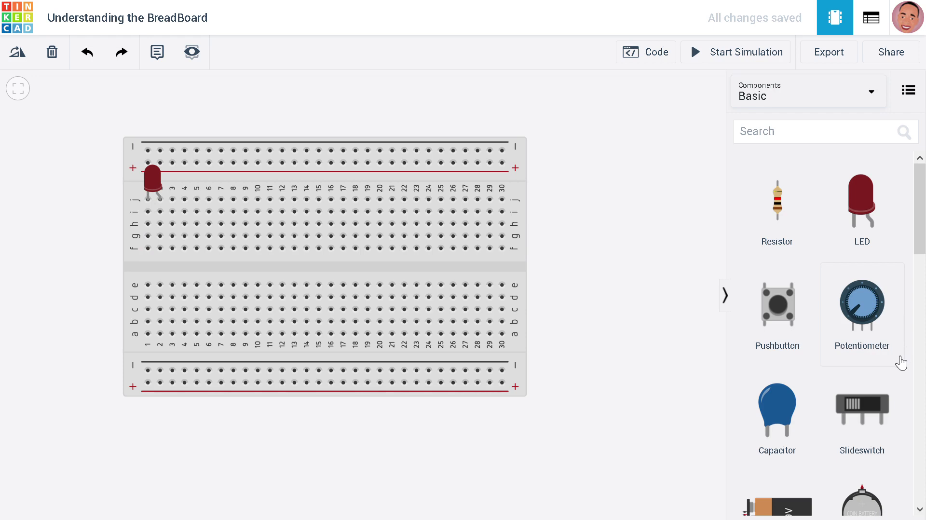
Step: Place a Coin Cell 3V Battery to the right of the breadboard
{"action": "scroll", "coordinate": [901, 363], "scroll_direction": "down", "scroll_amount": 2}
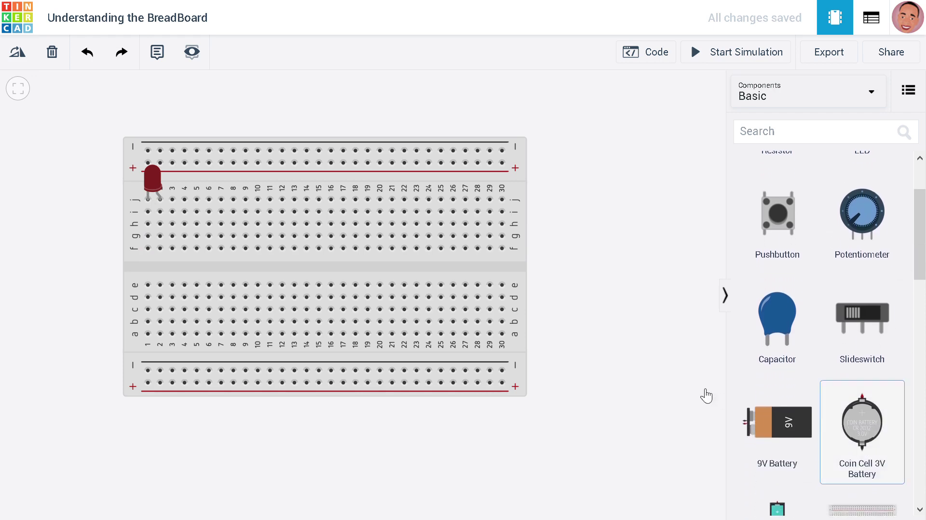
{"action": "left_click_drag", "start_coordinate": [706, 395], "coordinate": [616, 290]}
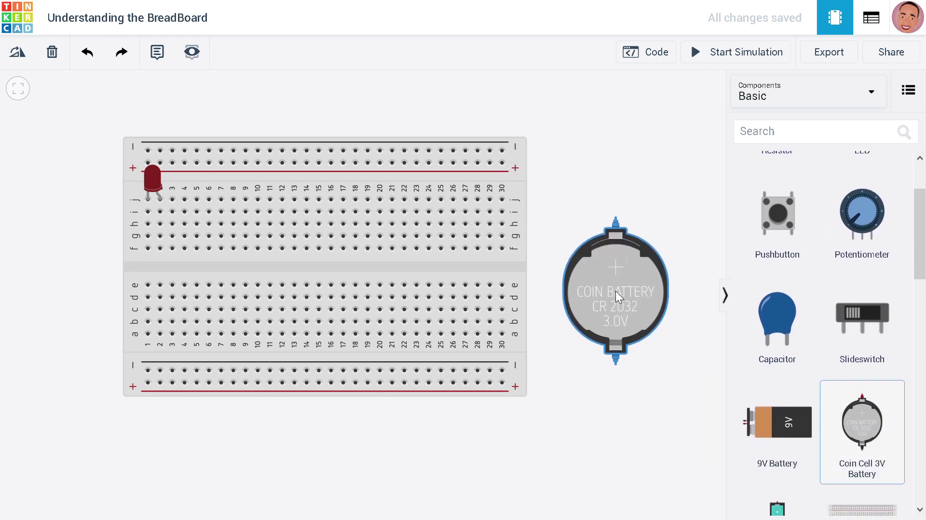
{"action": "left_click", "coordinate": [630, 396]}
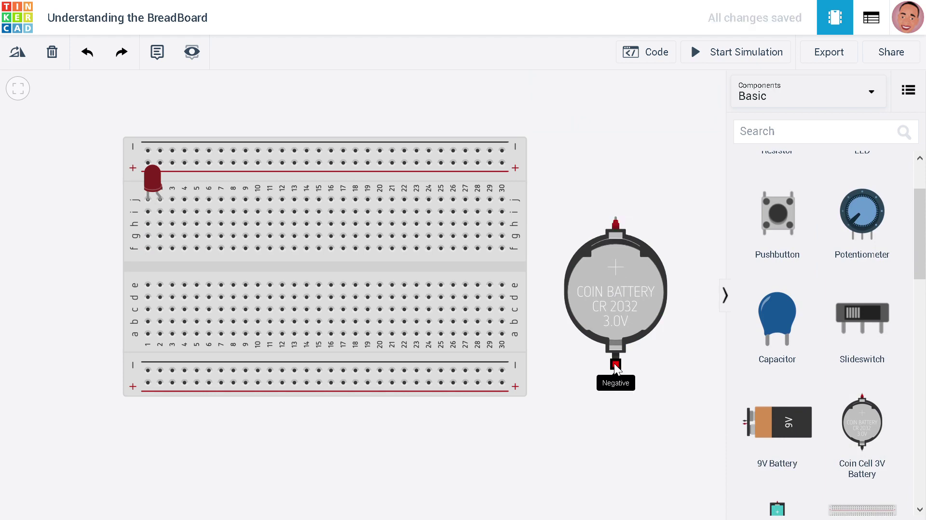
Step: Wire the battery's positive terminal to the upper positive rail at column 30 and colour the wire red
{"action": "left_click", "coordinate": [616, 218]}
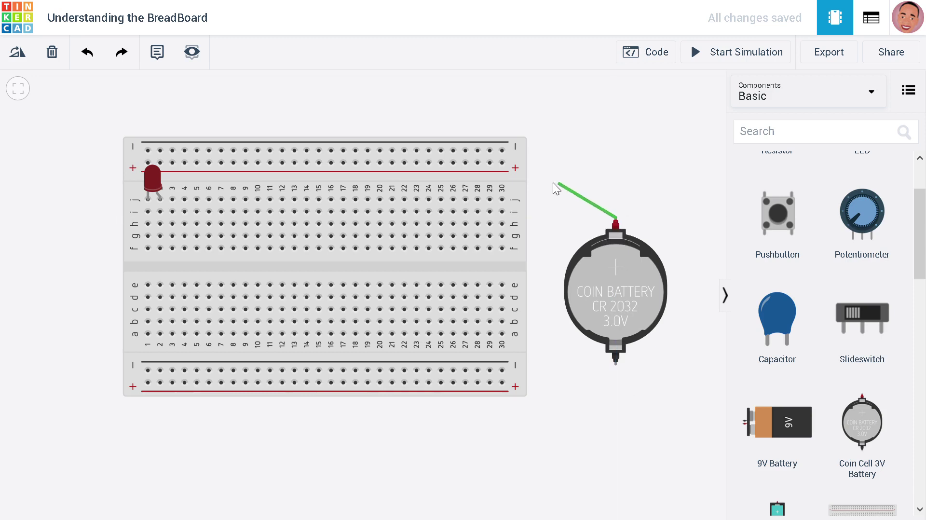
{"action": "left_click", "coordinate": [502, 163]}
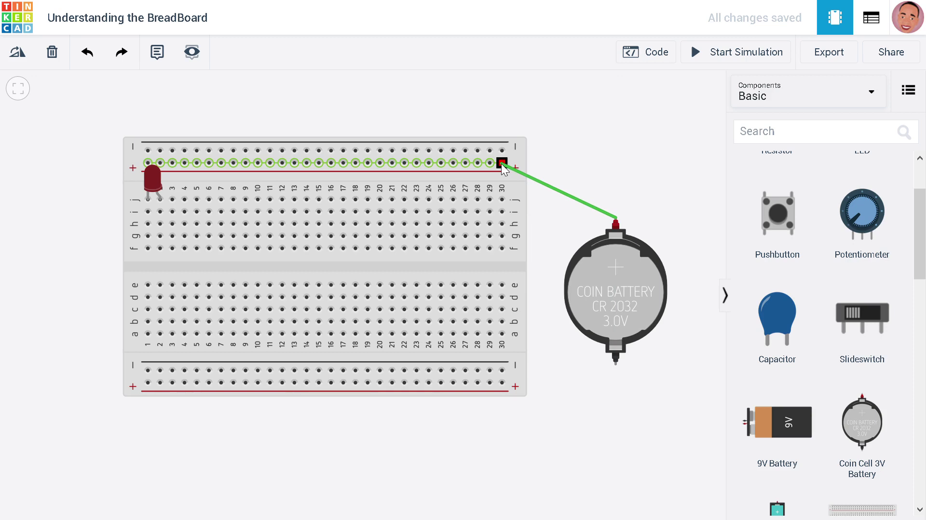
{"action": "left_click", "coordinate": [502, 163]}
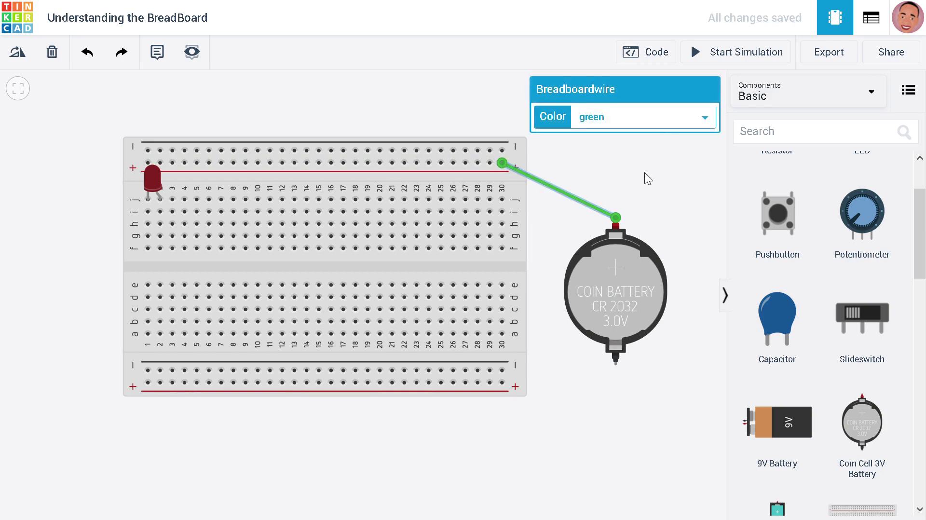
{"action": "key", "text": "2"}
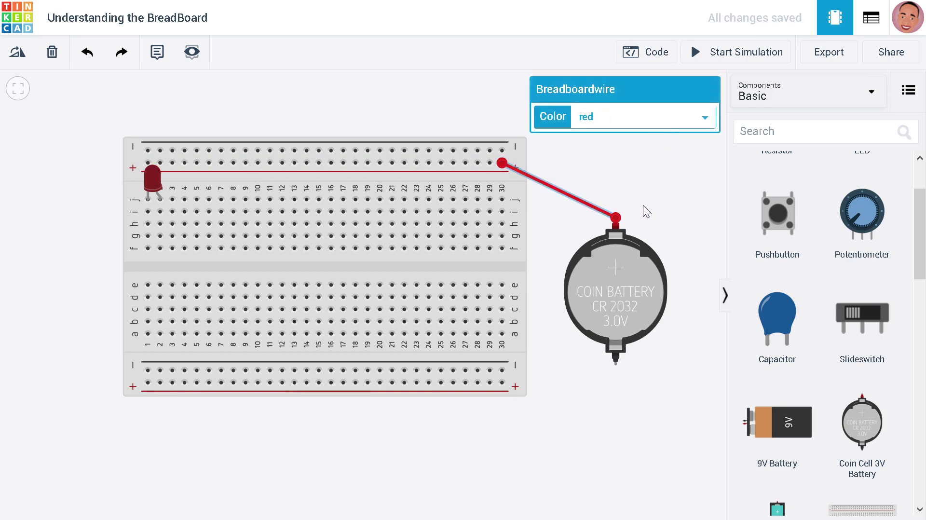
Step: Wire the battery's negative terminal to the lower negative rail at column 30 and colour the wire black
{"action": "left_click", "coordinate": [615, 364]}
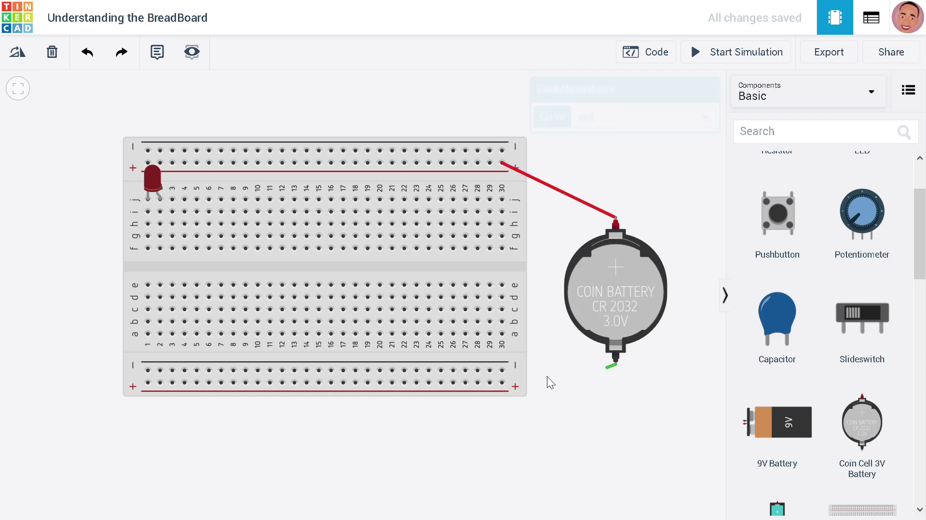
{"action": "left_click", "coordinate": [501, 370]}
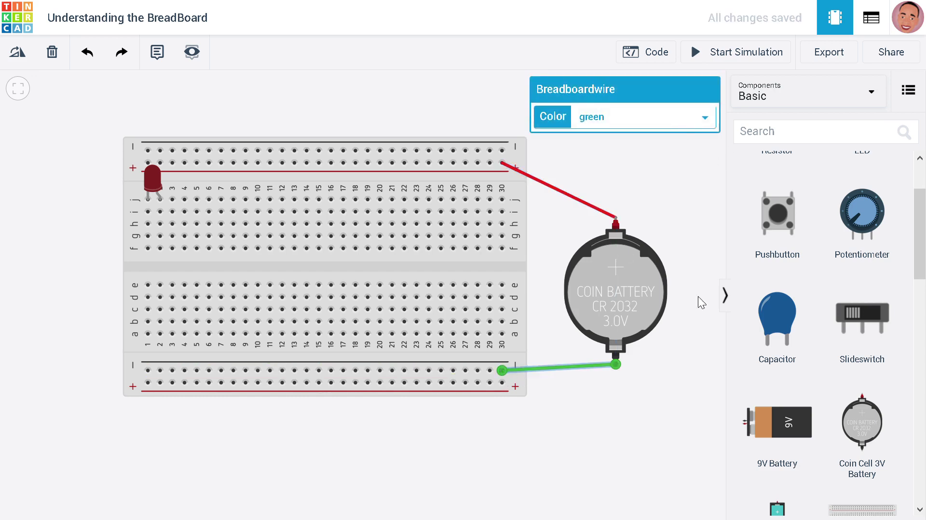
{"action": "left_click", "coordinate": [639, 143]}
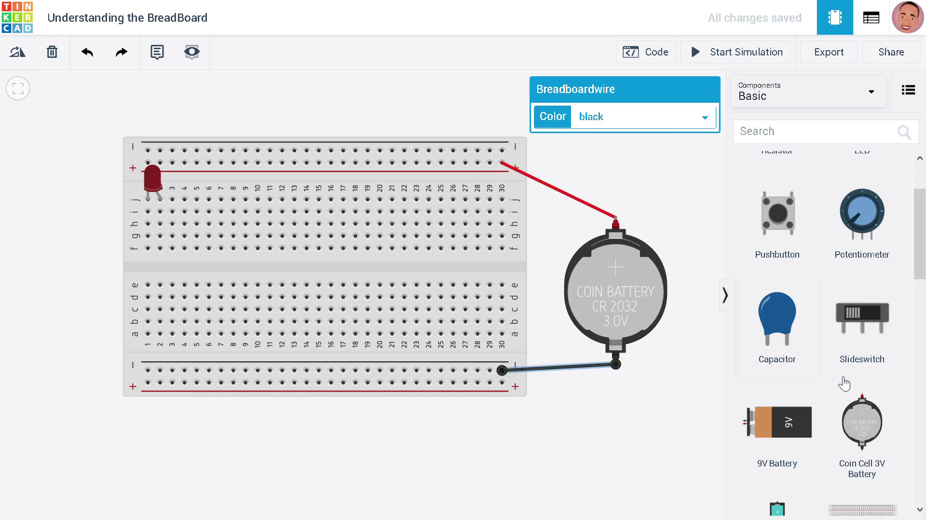
Step: Place a slideswitch on the breadboard with its pins in e17, e18 and e19
{"action": "left_click", "coordinate": [870, 349]}
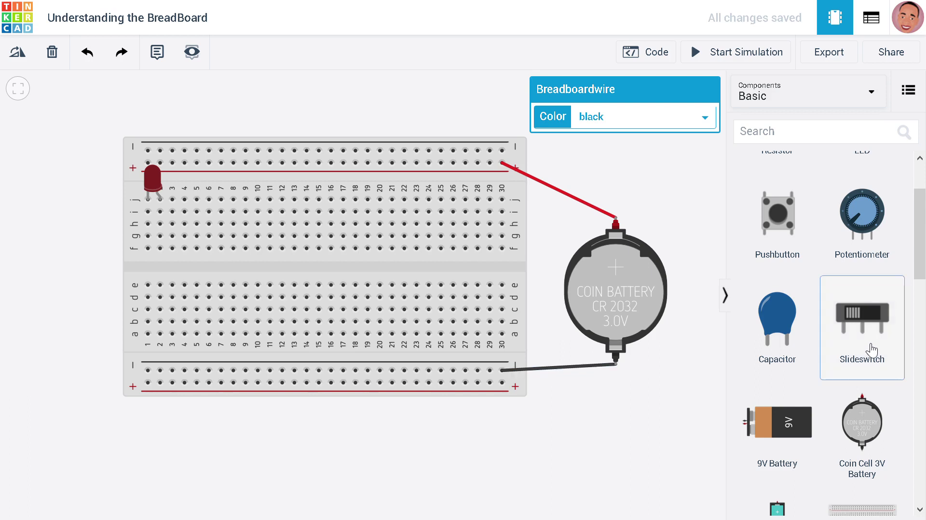
{"action": "left_click_drag", "start_coordinate": [870, 349], "coordinate": [362, 285]}
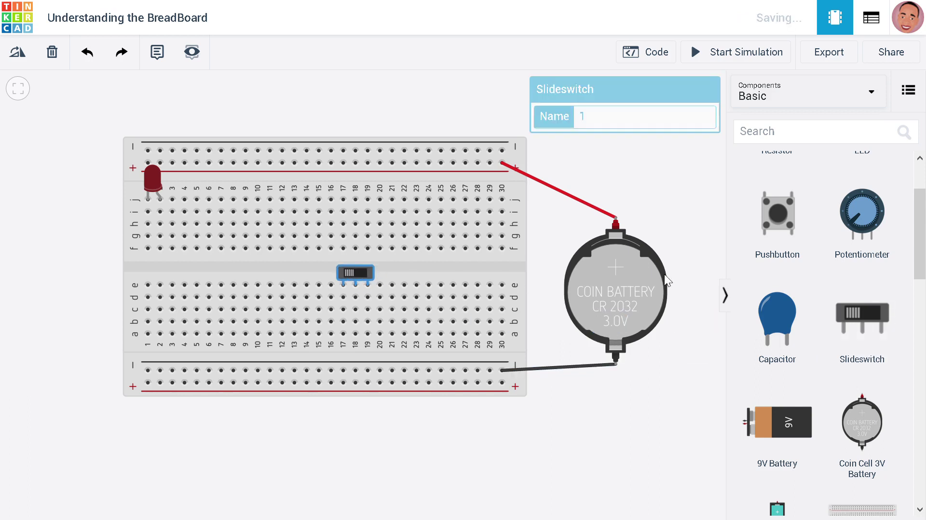
{"action": "left_click", "coordinate": [650, 209]}
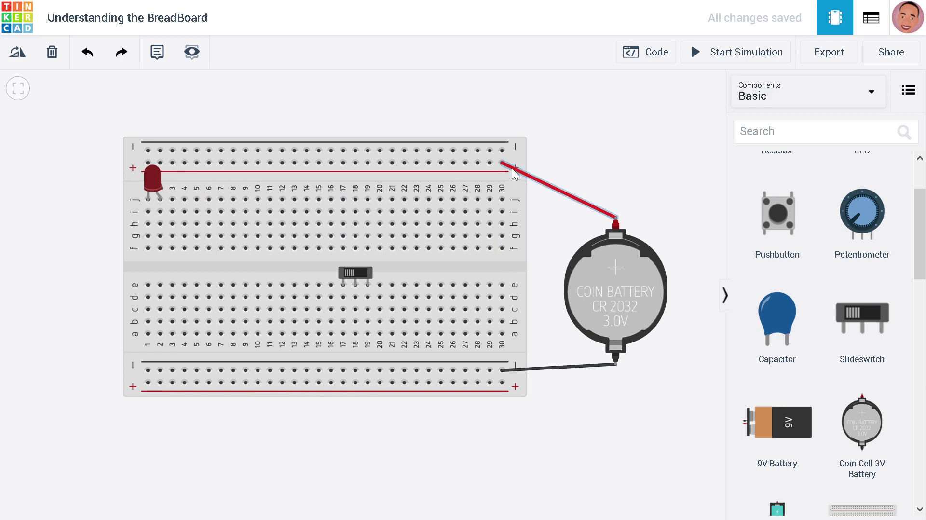
{"action": "mouse_move", "coordinate": [501, 165]}
{"action": "left_mouse_down"}
{"action": "mouse_move", "coordinate": [160, 163]}
{"action": "mouse_move", "coordinate": [502, 164]}
{"action": "left_mouse_up"}
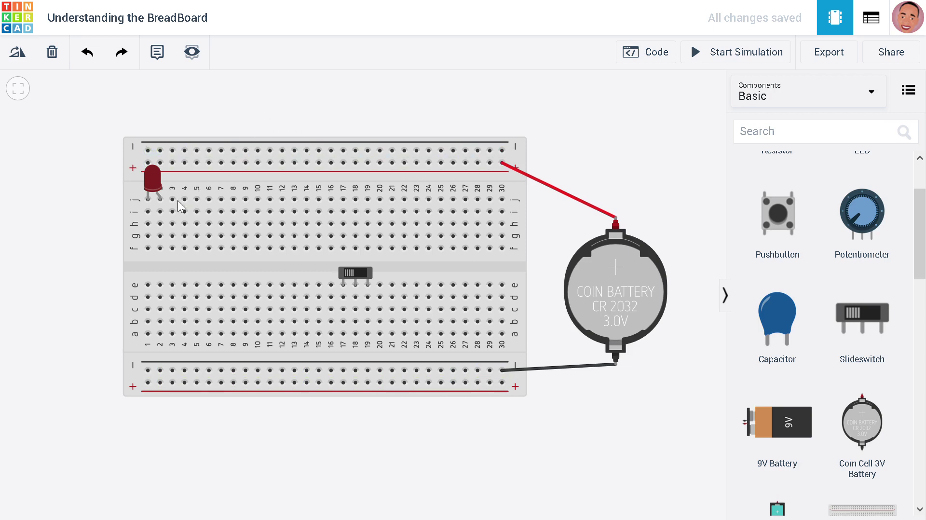
Step: Wire the LED's anode to hole c18 in red and its cathode to the lower negative rail at column 18 in black
{"action": "left_click", "coordinate": [161, 198]}
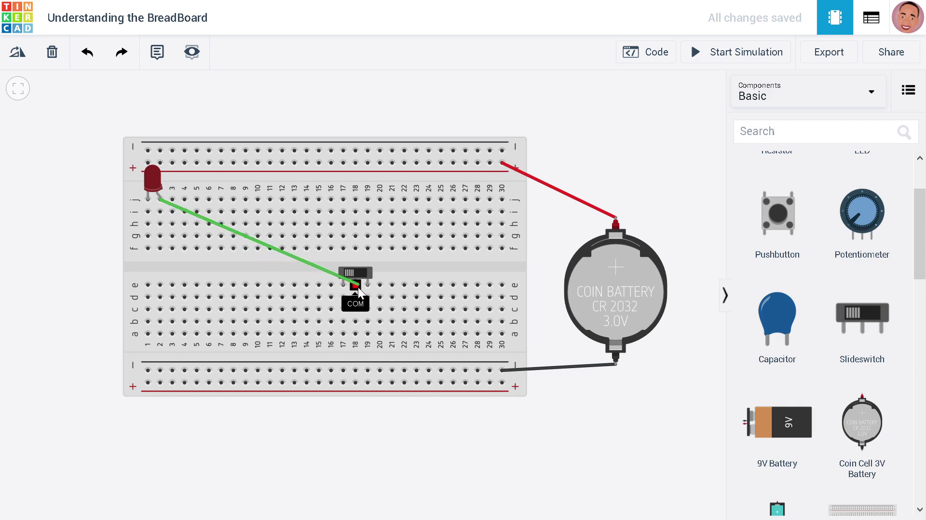
{"action": "left_click", "coordinate": [355, 309]}
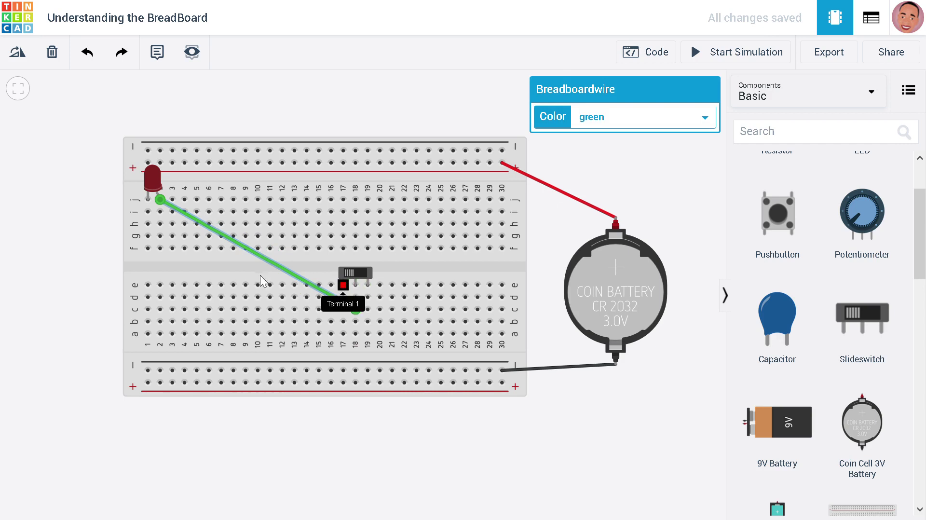
{"action": "left_click", "coordinate": [148, 200]}
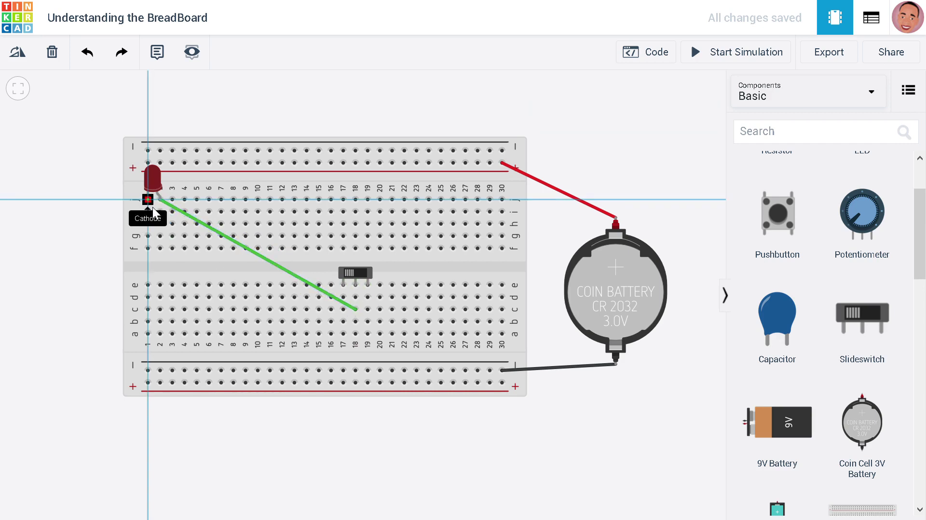
{"action": "left_click", "coordinate": [358, 370]}
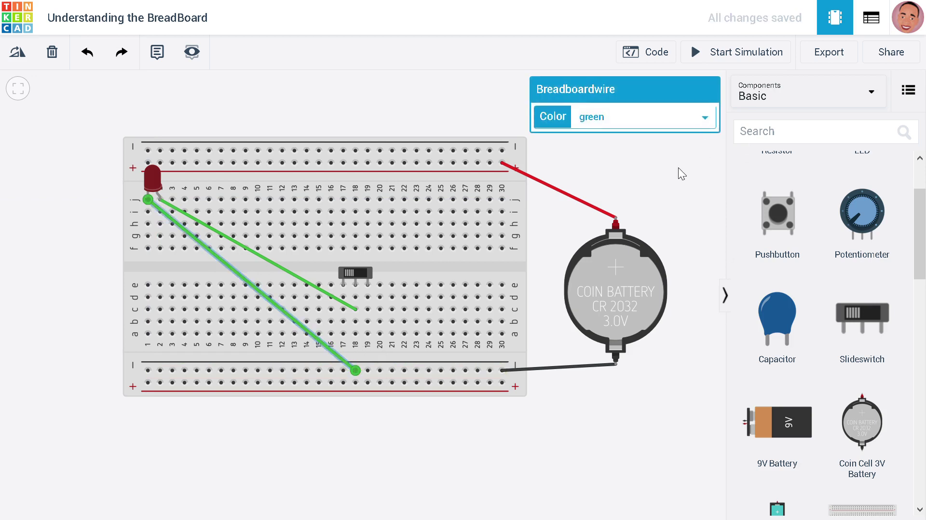
{"action": "left_click", "coordinate": [677, 116]}
{"action": "left_click", "coordinate": [677, 137]}
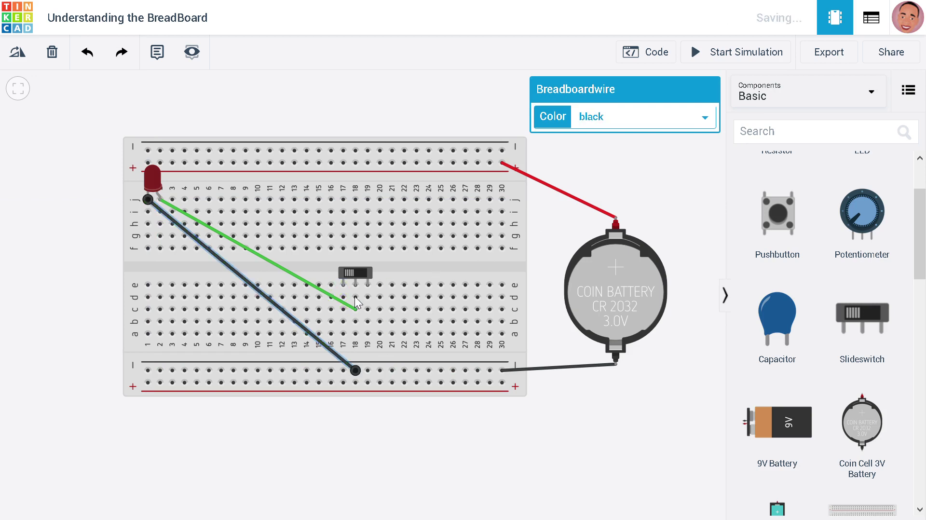
{"action": "left_click", "coordinate": [350, 306]}
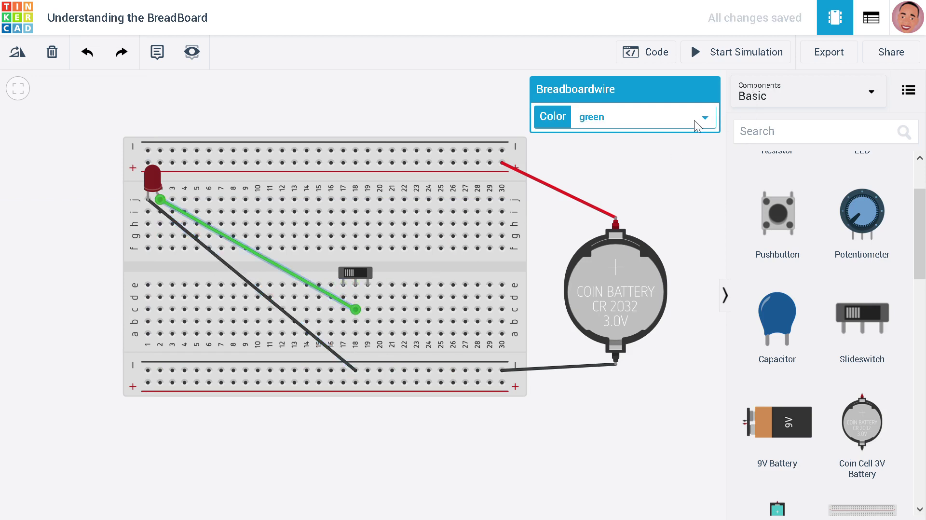
{"action": "key", "text": "r"}
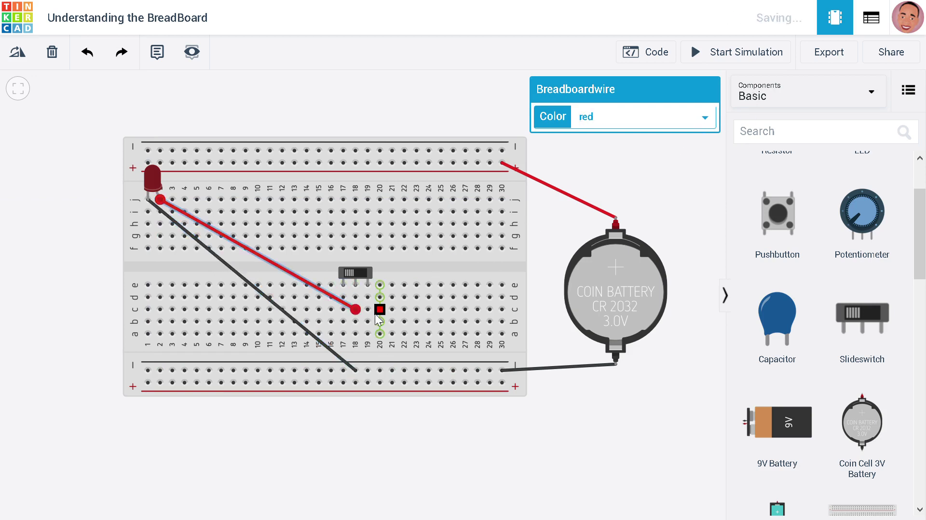
Step: Wire hole c19 below the slideswitch to the upper positive rail at column 27 and colour the wire red
{"action": "left_click", "coordinate": [368, 309]}
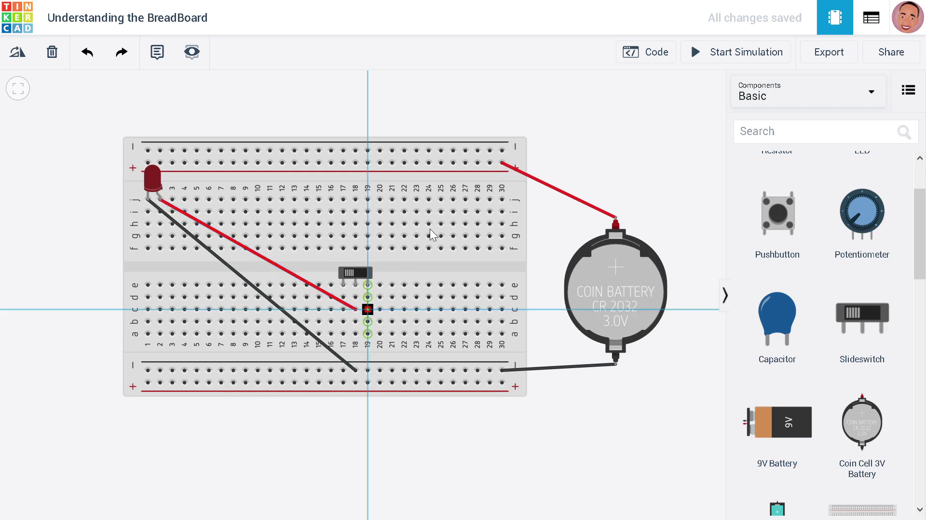
{"action": "left_click", "coordinate": [465, 164]}
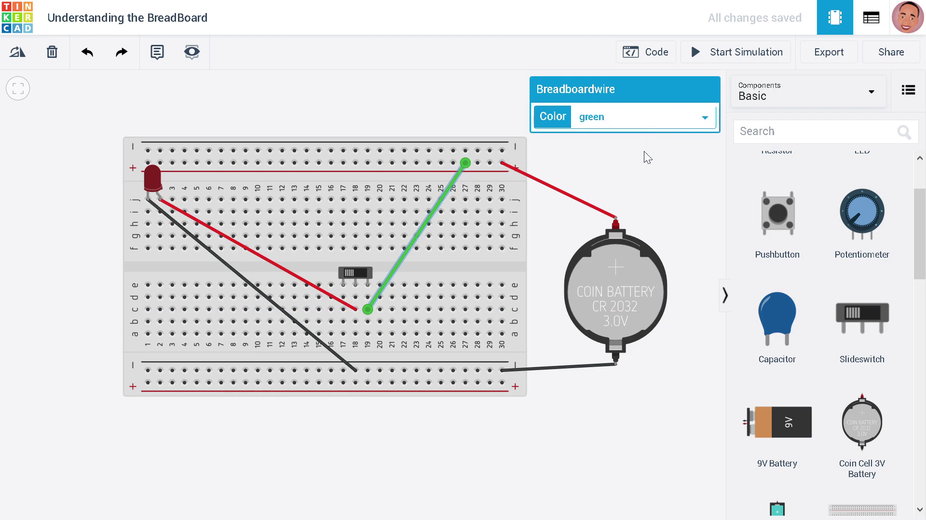
{"action": "key", "text": "2"}
{"action": "left_click", "coordinate": [635, 189]}
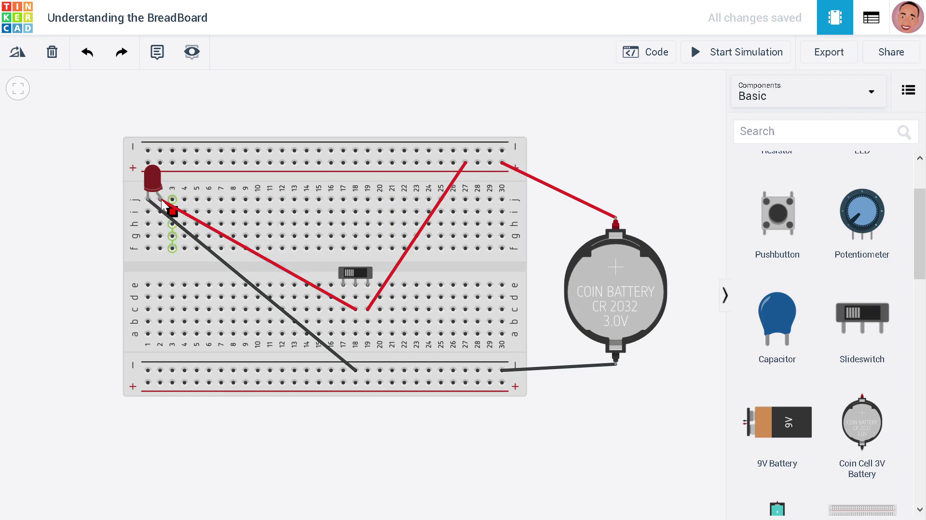
Step: Start the simulation and toggle the slideswitch repeatedly to test how it controls the LED
{"action": "left_click", "coordinate": [715, 56]}
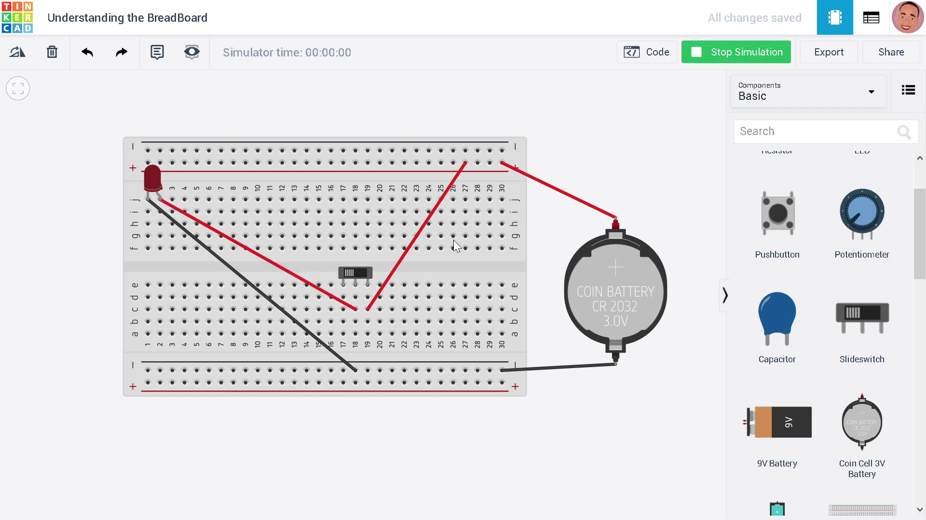
{"action": "left_click", "coordinate": [352, 273]}
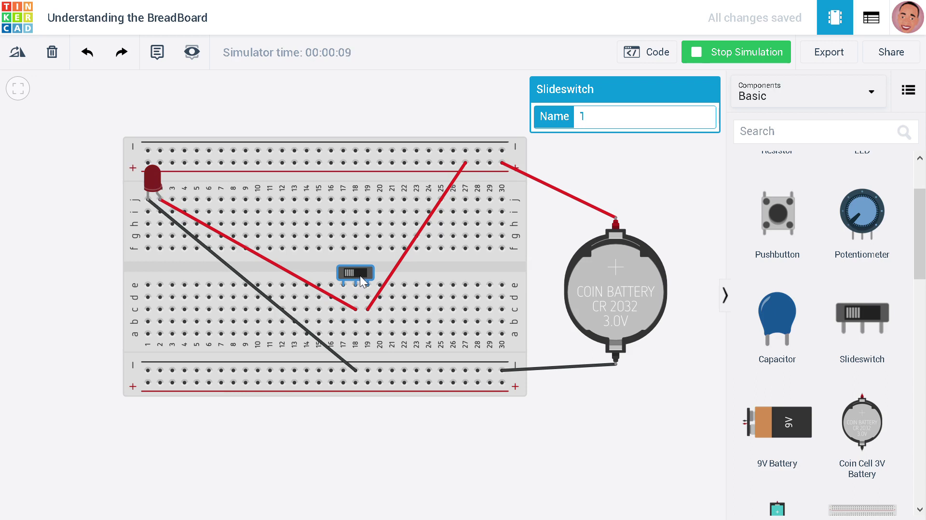
{"action": "left_click", "coordinate": [360, 275]}
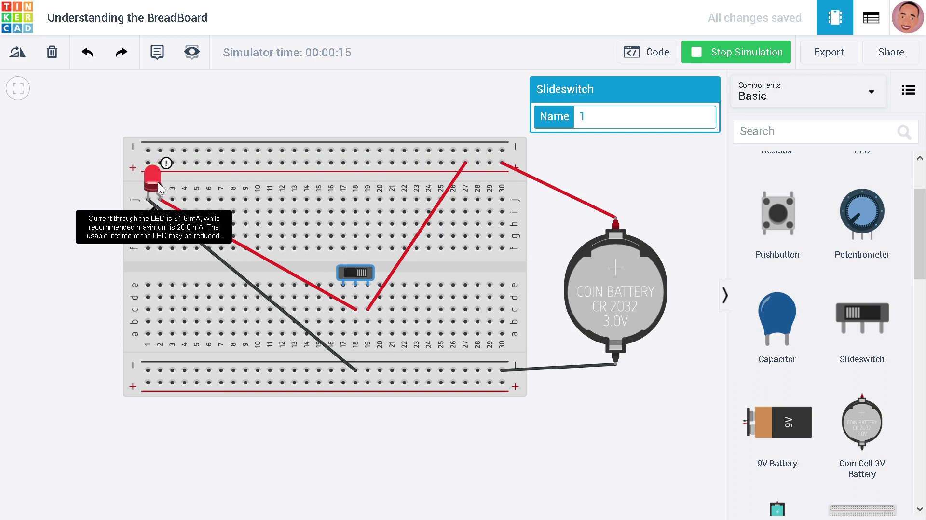
{"action": "left_click", "coordinate": [358, 273]}
{"action": "left_click", "coordinate": [357, 271]}
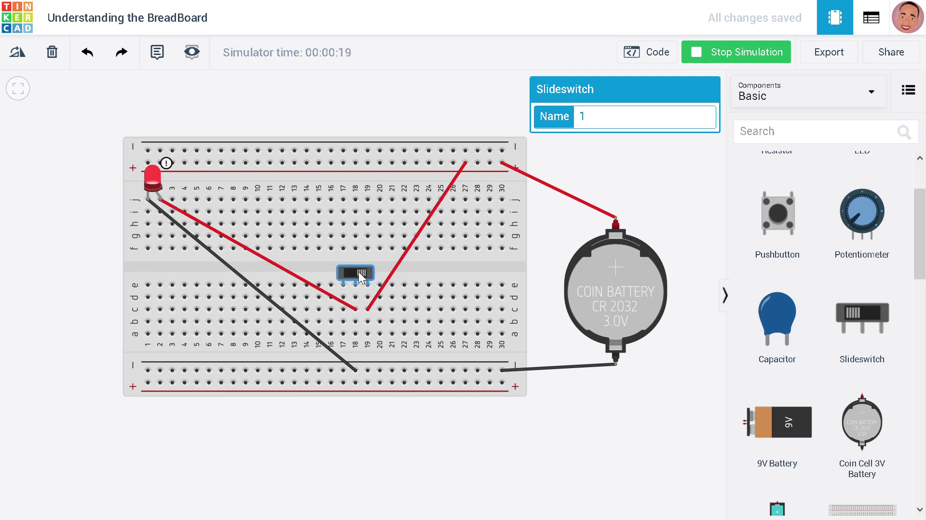
{"action": "left_click", "coordinate": [358, 271]}
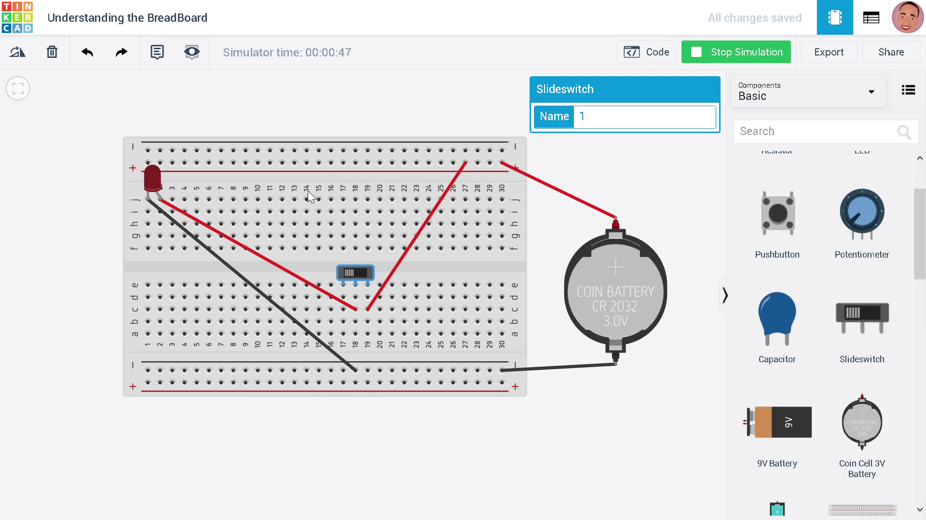
{"action": "left_click", "coordinate": [357, 271]}
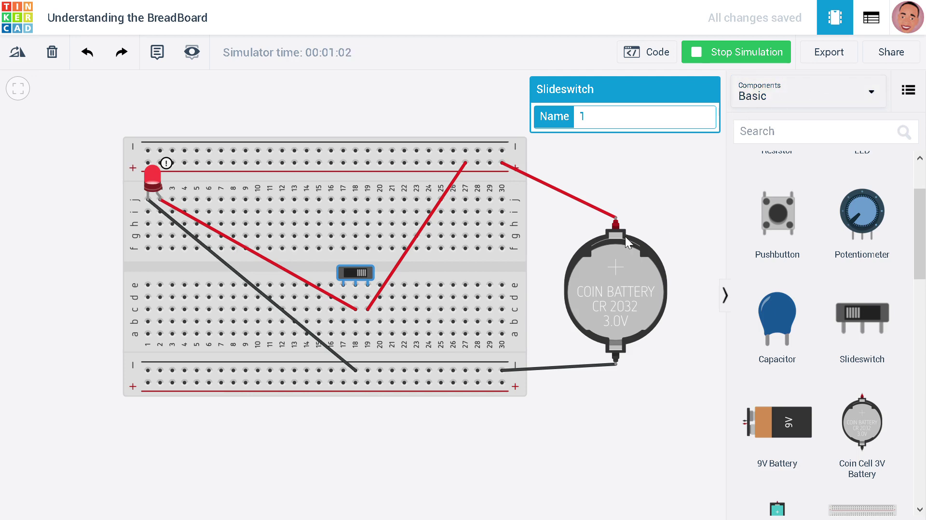
{"action": "left_click", "coordinate": [355, 274]}
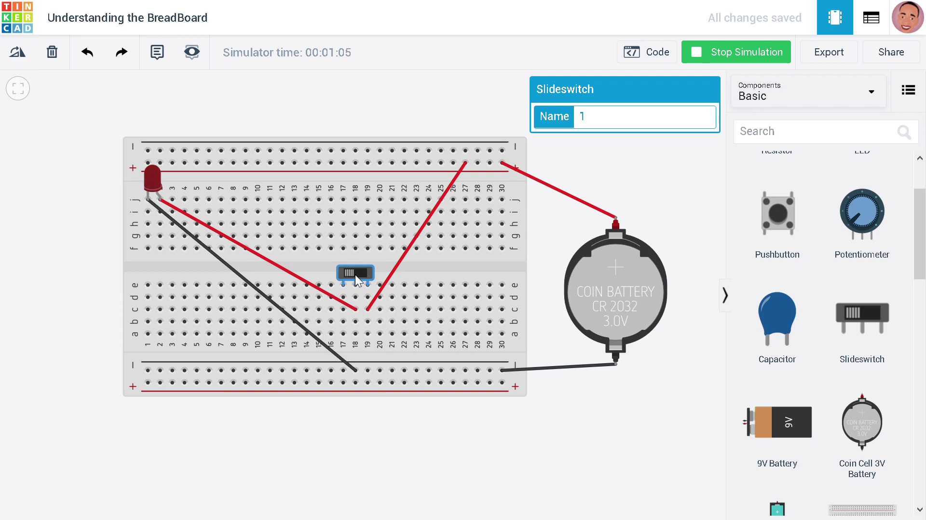
{"action": "left_click", "coordinate": [355, 274]}
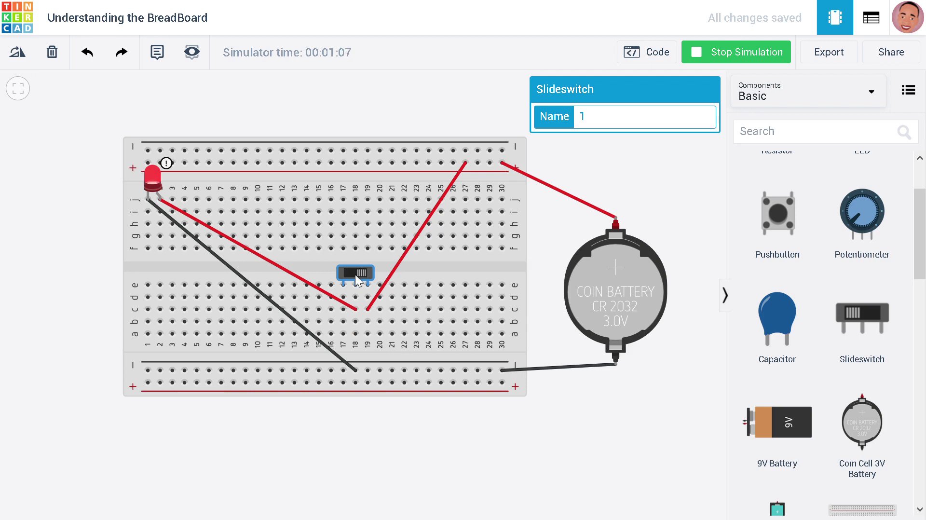